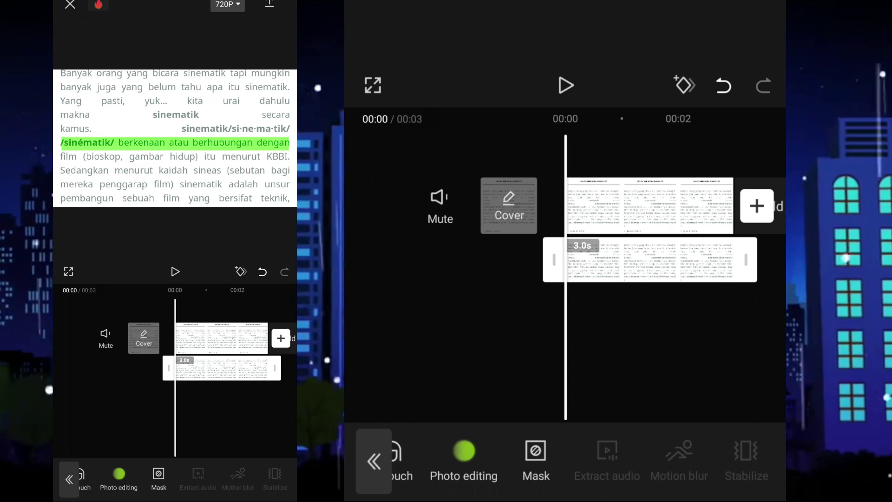
# - Keyframe the clip at 00:00 with the green highlight's mask collapsed to the line's left edge
pyautogui.click(684, 85)
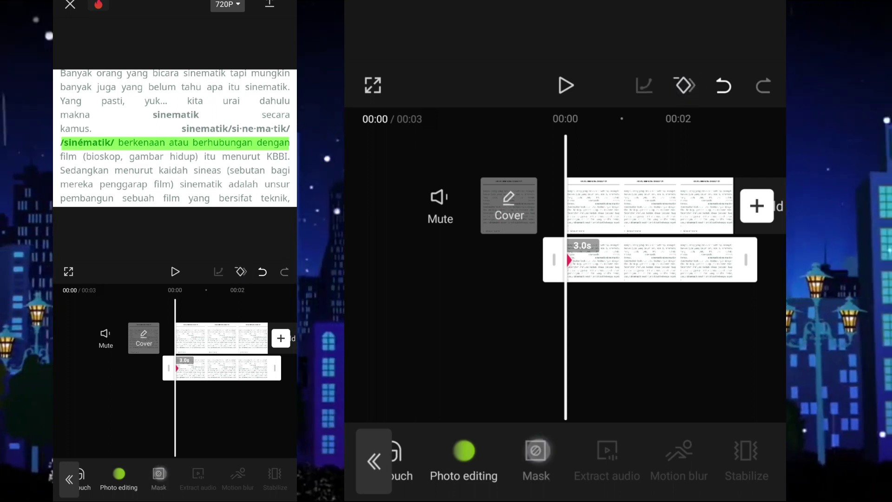
pyautogui.click(536, 458)
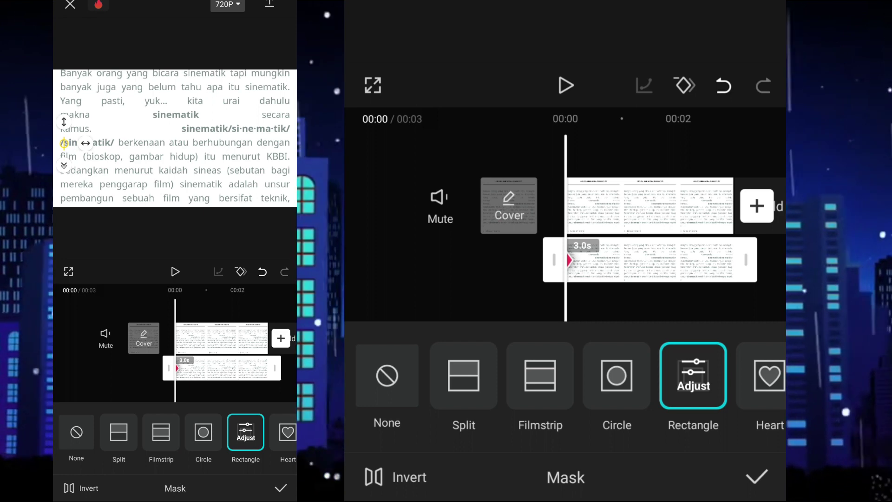
pyautogui.click(756, 476)
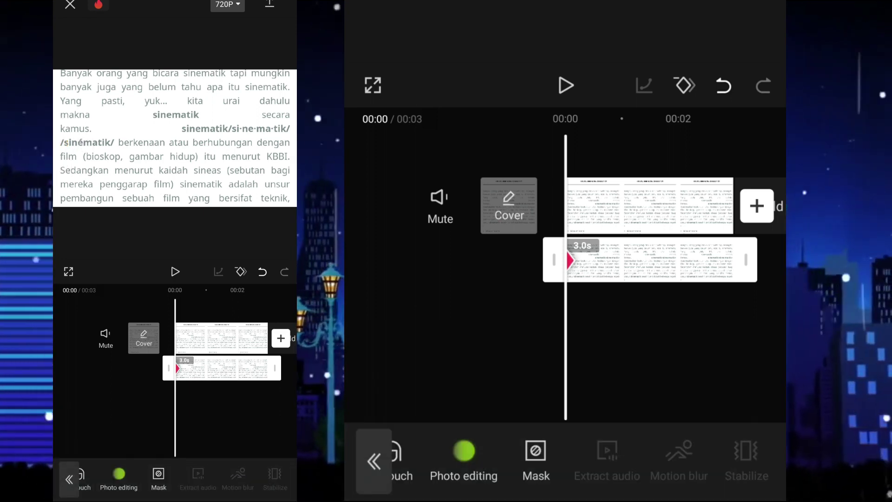
pyautogui.moveTo(697, 337); pyautogui.dragTo(655, 341)
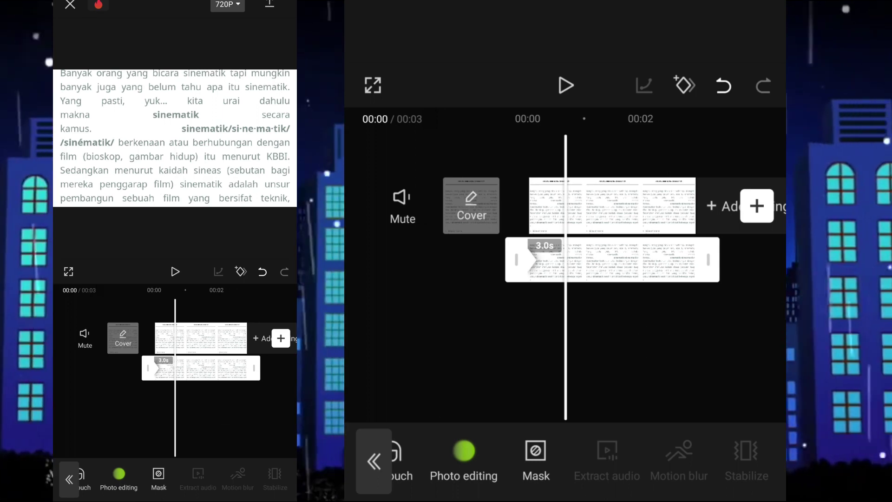
# - Add a second keyframe with the mask widened across the whole /sinématik/ line
pyautogui.click(684, 85)
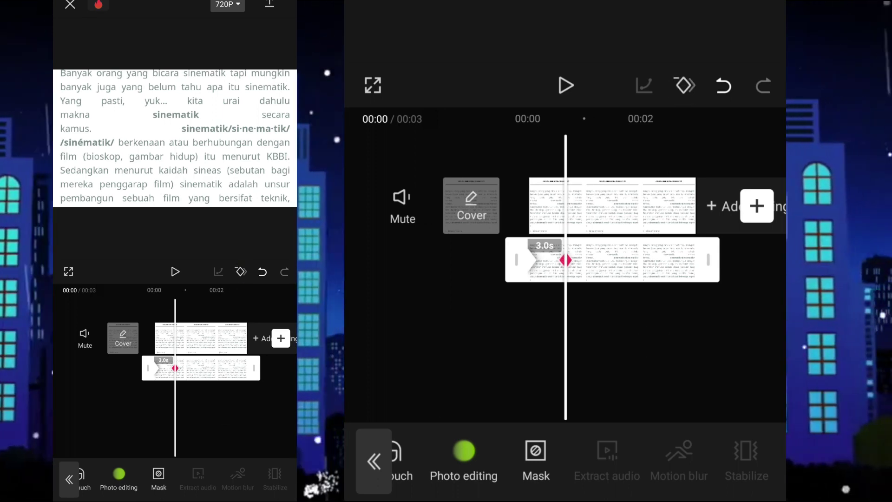
pyautogui.click(542, 453)
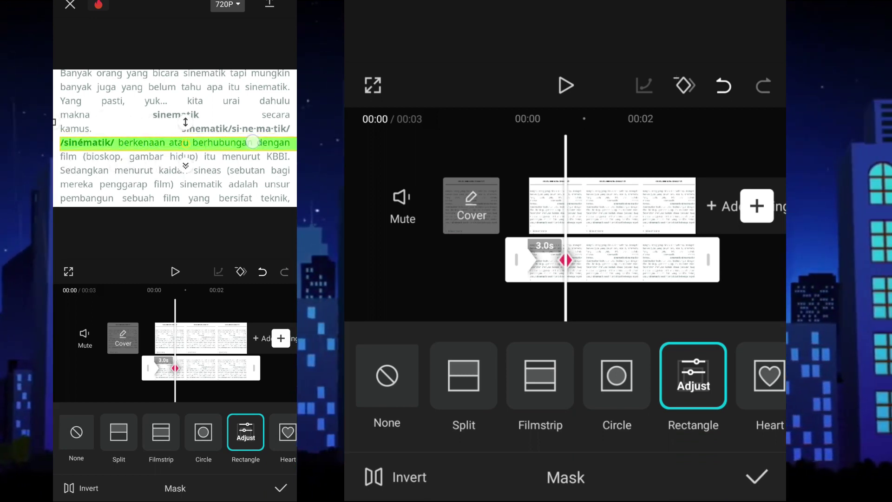
pyautogui.moveTo(224, 142); pyautogui.dragTo(223, 145)
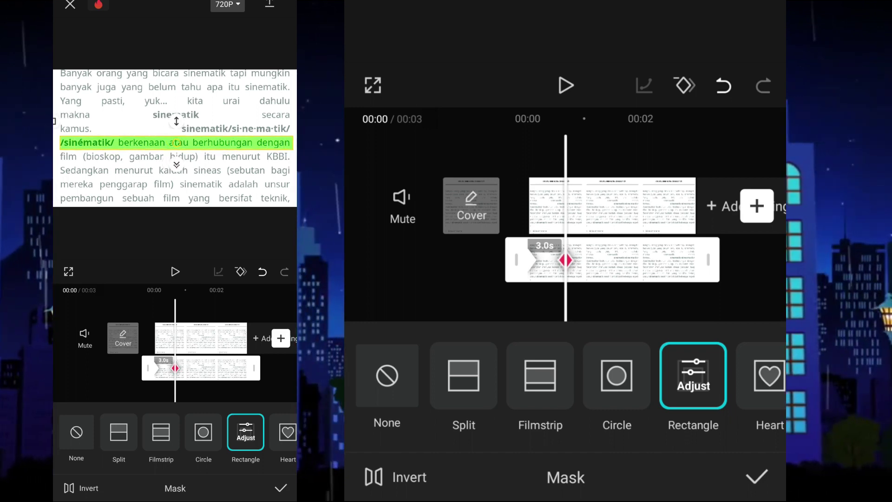
pyautogui.click(280, 487)
# - Play the clip from the start to preview the green highlight sweep
pyautogui.moveTo(220, 416); pyautogui.dragTo(241, 417)
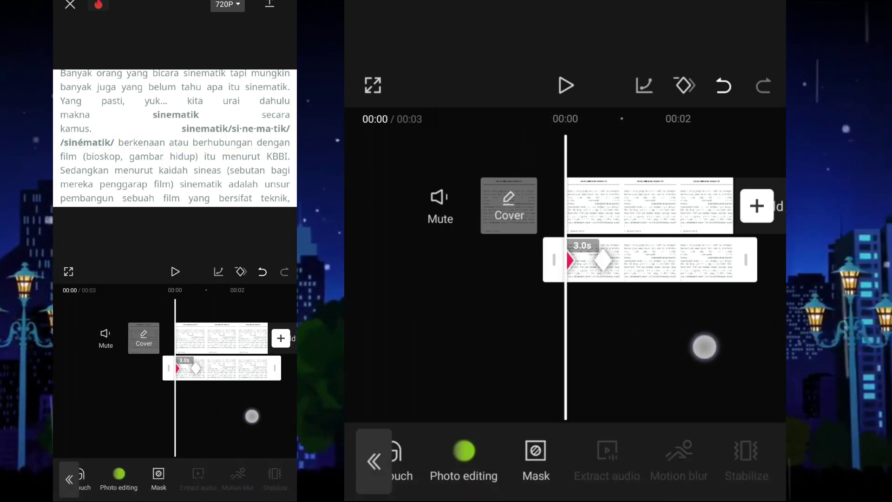
pyautogui.click(179, 272)
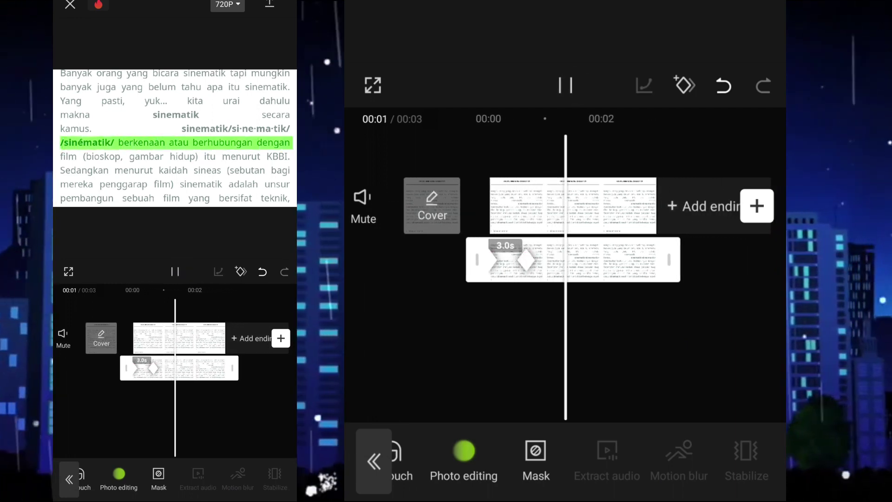
pyautogui.moveTo(636, 342); pyautogui.dragTo(693, 319)
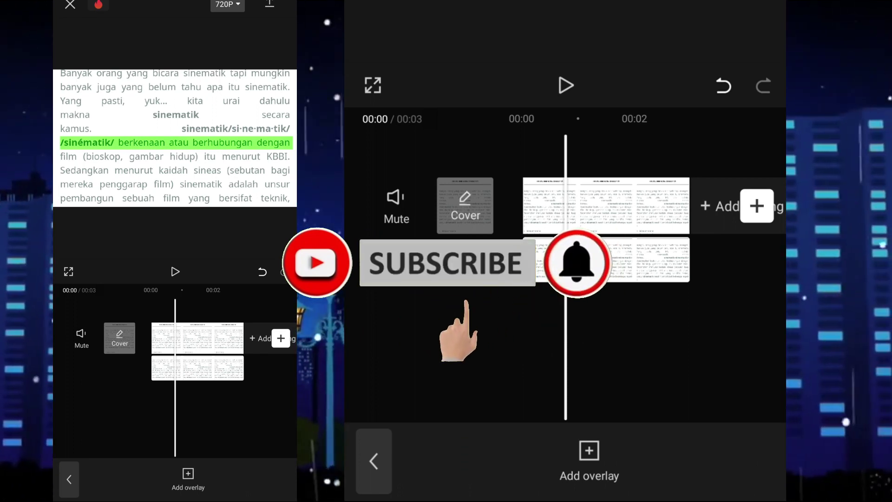
# - Add the yellow image as an overlay and enlarge it to fill the frame
pyautogui.scroll(3, 585, 302)
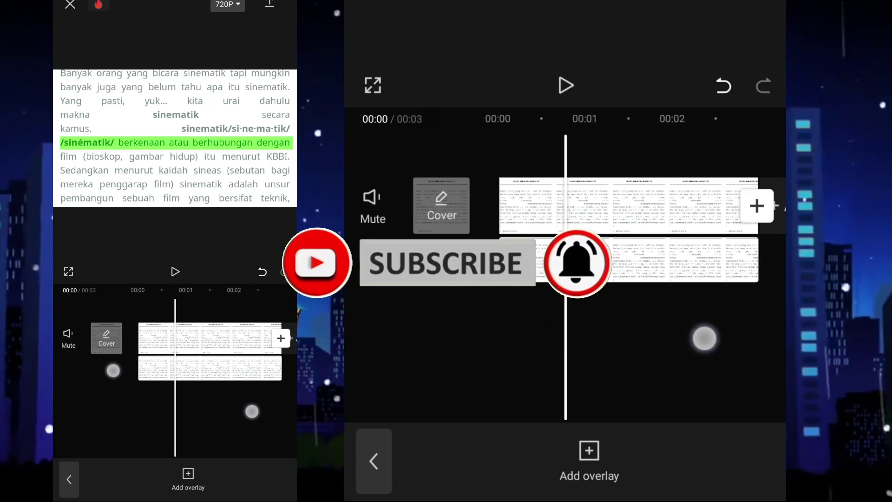
pyautogui.click(589, 458)
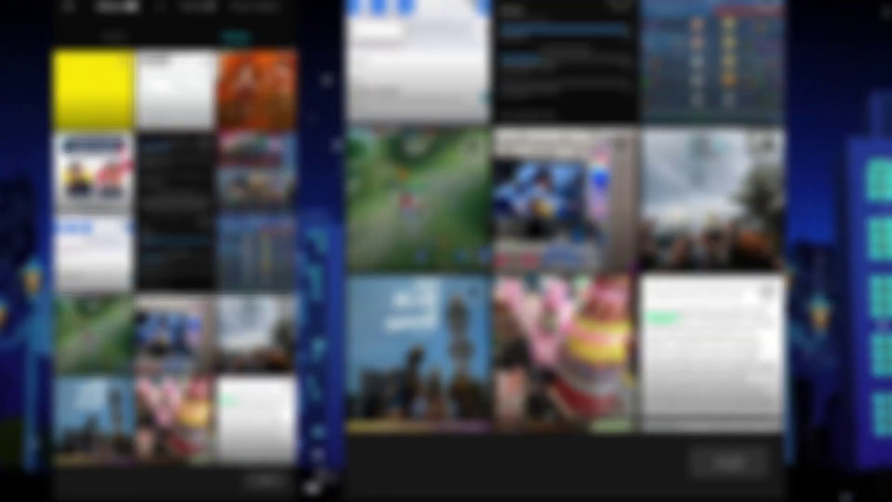
pyautogui.click(93, 88)
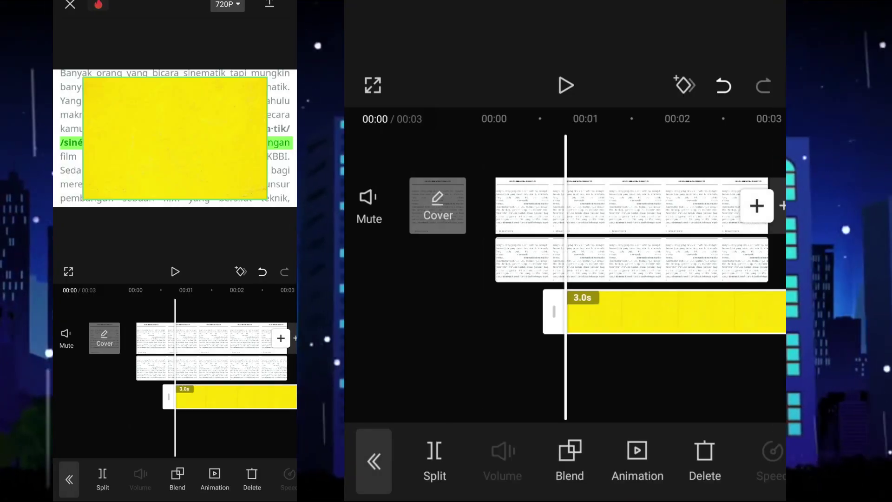
pyautogui.moveTo(200, 172); pyautogui.dragTo(191, 187)
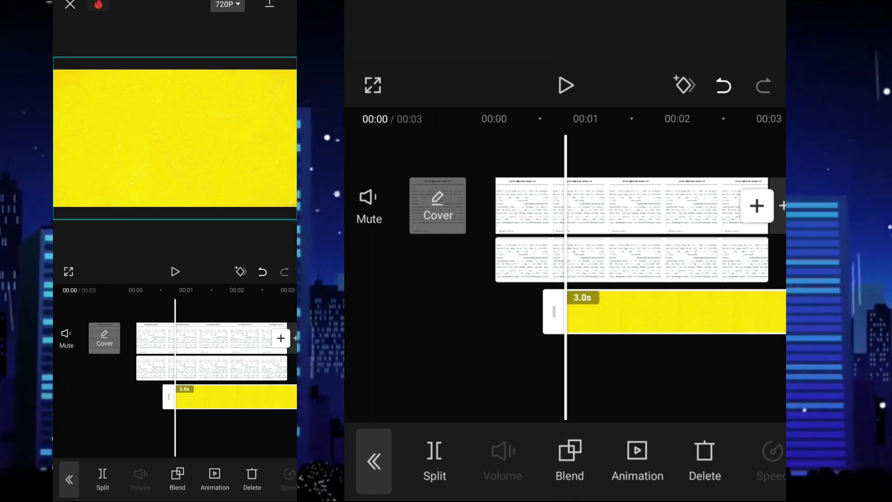
# - Shift the yellow overlay clip slightly earlier on its track
pyautogui.click(235, 362)
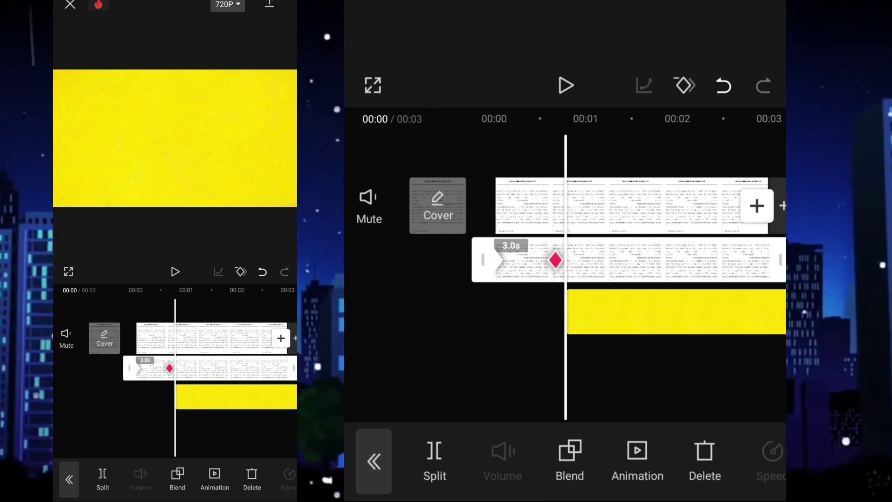
pyautogui.scroll(3, 575, 351)
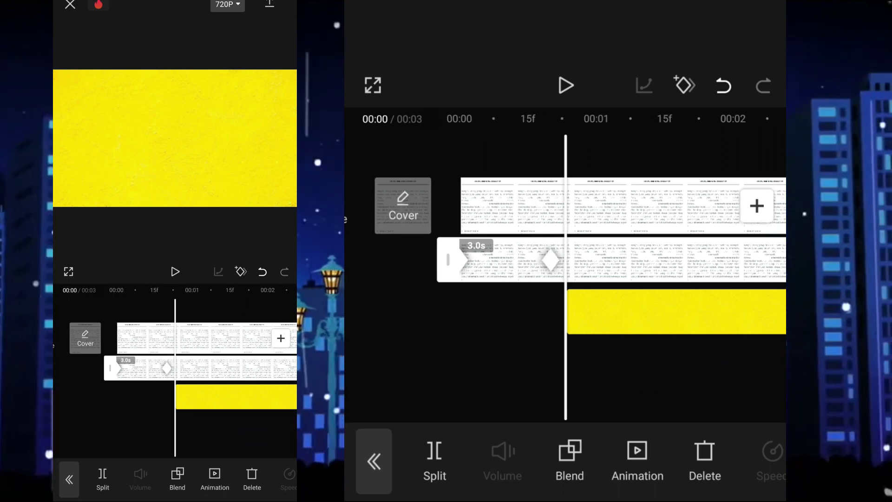
pyautogui.click(683, 316)
pyautogui.moveTo(683, 316); pyautogui.dragTo(670, 315)
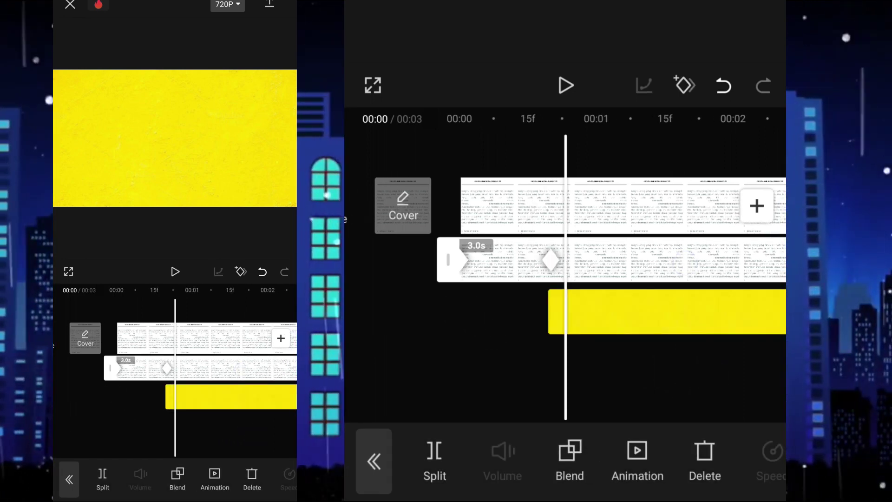
pyautogui.click(684, 312)
pyautogui.moveTo(691, 311); pyautogui.dragTo(692, 311)
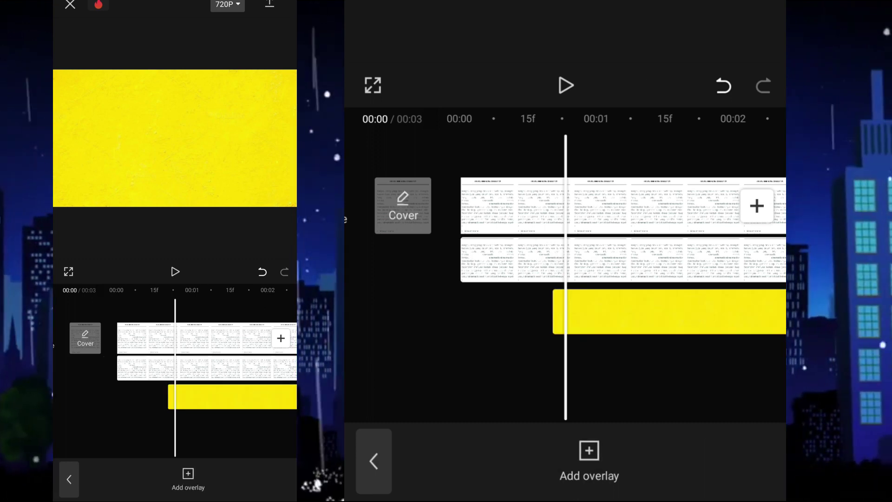
# - Trim the yellow overlay to 2.3 seconds so it ends with the text clips
pyautogui.click(611, 370)
pyautogui.moveTo(729, 353); pyautogui.dragTo(617, 357)
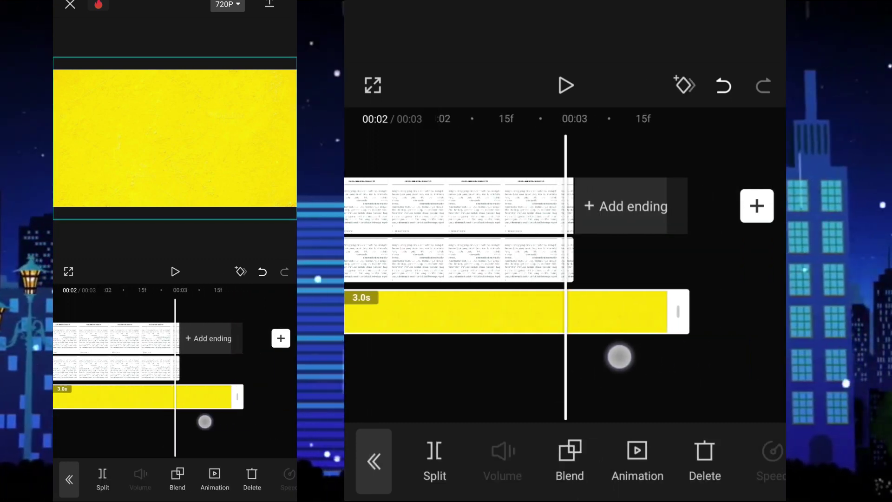
pyautogui.moveTo(681, 325)
pyautogui.mouseDown()
pyautogui.moveTo(592, 338)
pyautogui.moveTo(665, 344)
pyautogui.moveTo(708, 317)
pyautogui.moveTo(582, 330)
pyautogui.mouseUp()
pyautogui.click(677, 326)
pyautogui.click(604, 311)
pyautogui.click(604, 367)
pyautogui.moveTo(653, 330); pyautogui.dragTo(749, 330)
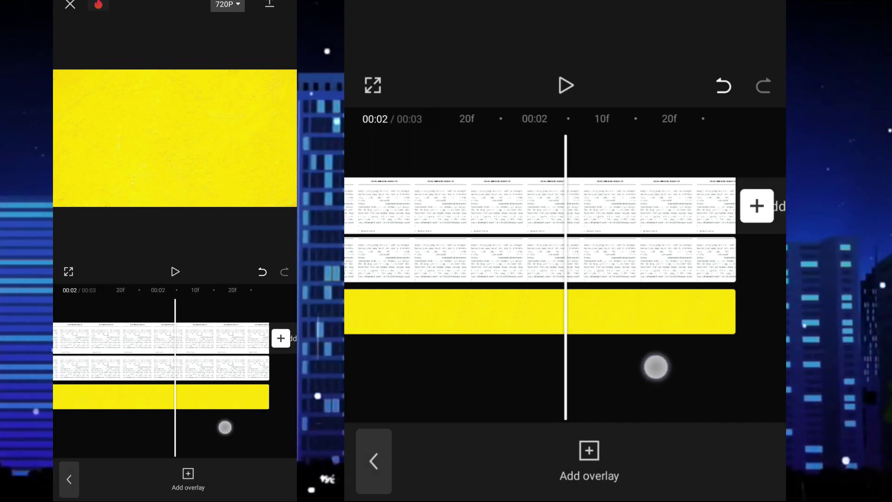
pyautogui.moveTo(655, 368); pyautogui.dragTo(754, 349)
pyautogui.click(673, 314)
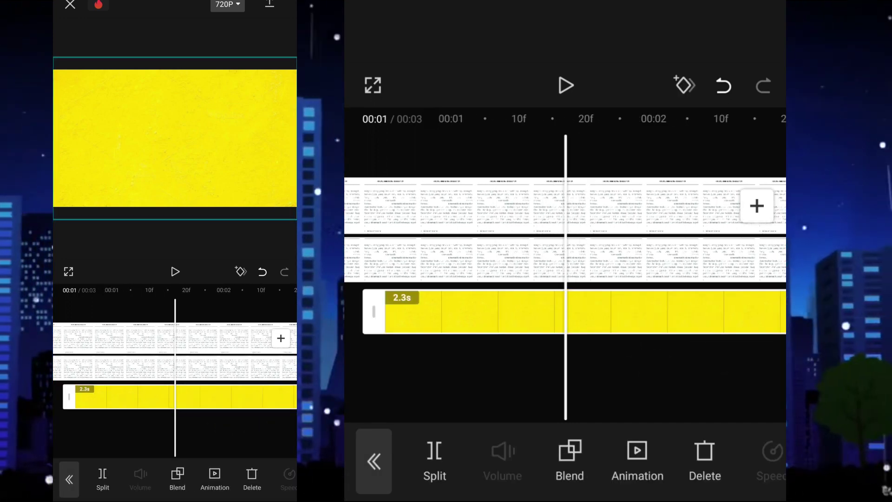
# - Set the yellow overlay's blend mode to Darken
pyautogui.click(579, 454)
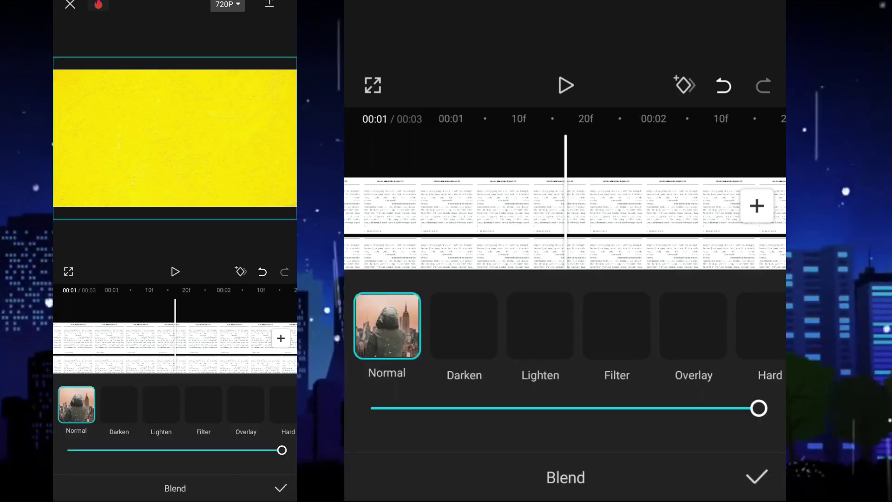
pyautogui.click(464, 326)
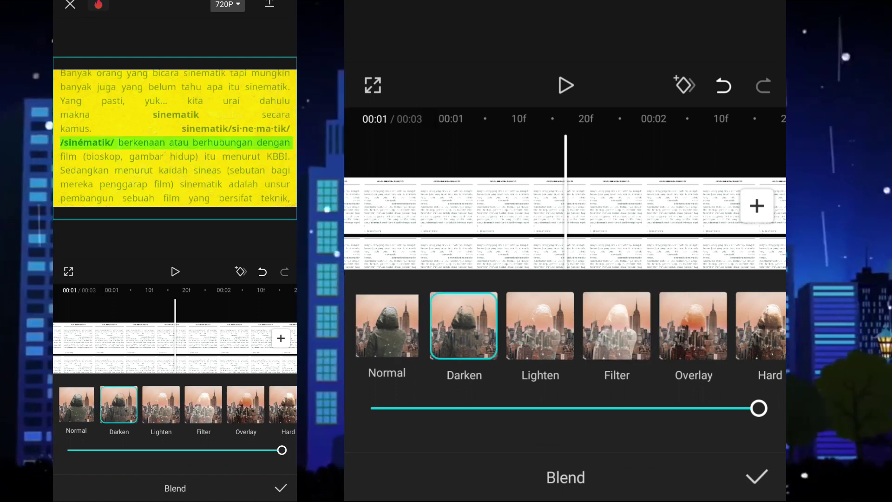
pyautogui.click(756, 475)
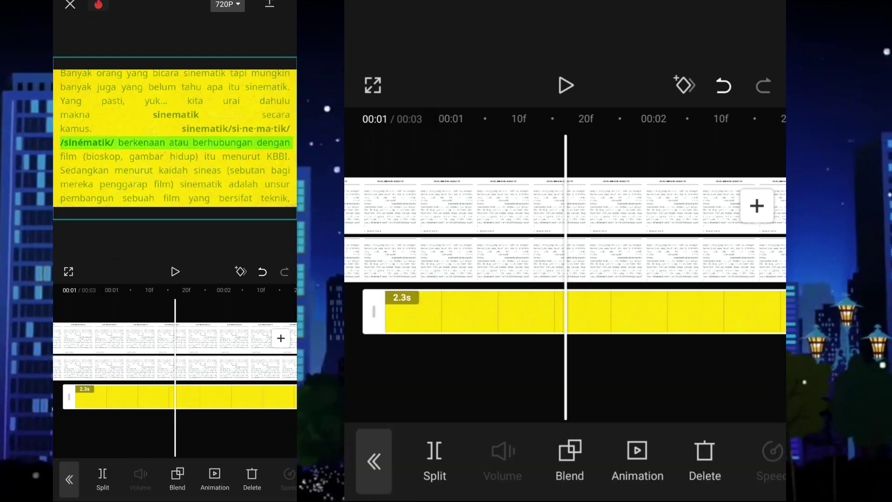
# - Show the mask shape choices for the yellow overlay
pyautogui.moveTo(723, 457); pyautogui.dragTo(512, 458)
pyautogui.moveTo(651, 465); pyautogui.dragTo(489, 468)
pyautogui.click(650, 465)
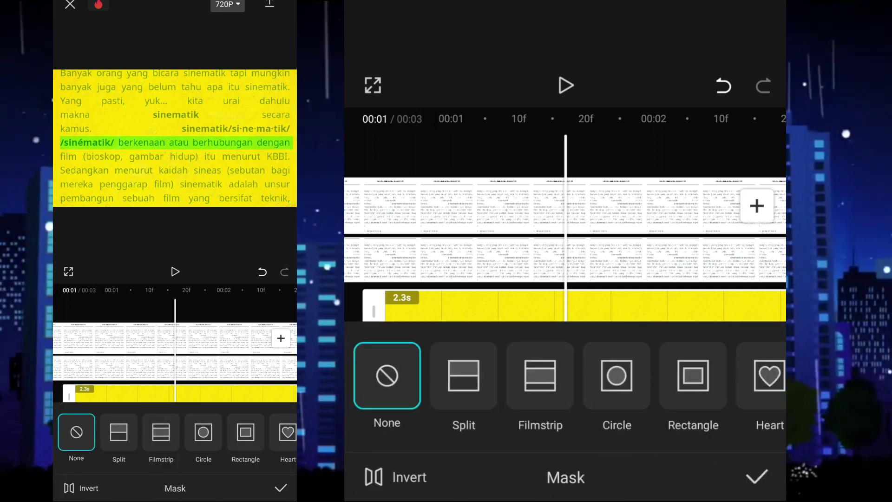
# - Apply a Rectangle mask narrowed to a thin strip over the line ending 'menurut KBBI.'
pyautogui.click(692, 376)
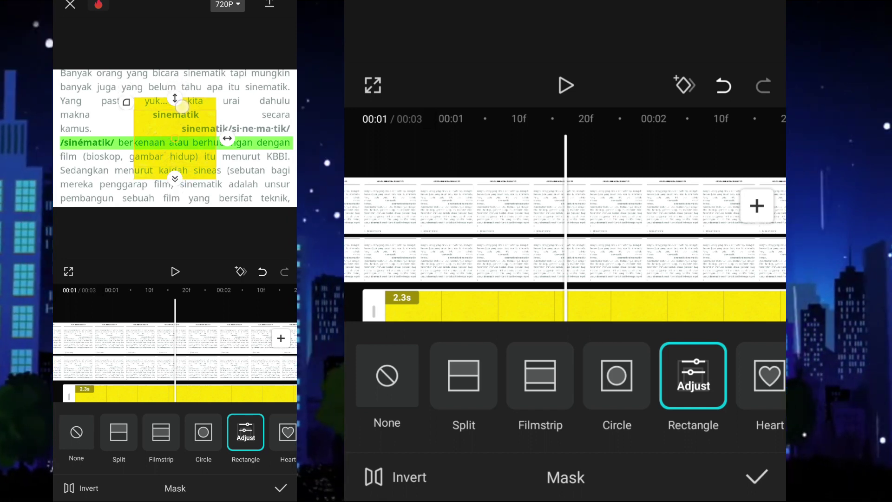
pyautogui.moveTo(182, 106); pyautogui.dragTo(189, 126)
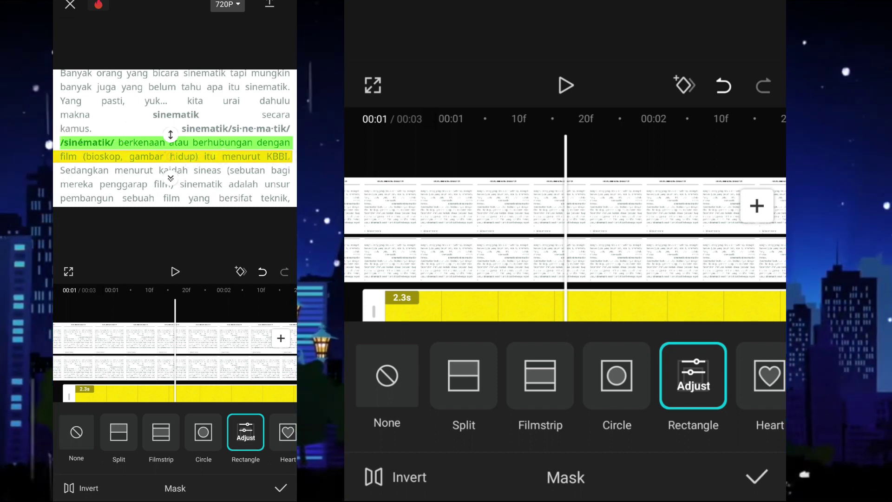
pyautogui.moveTo(215, 159); pyautogui.dragTo(239, 154)
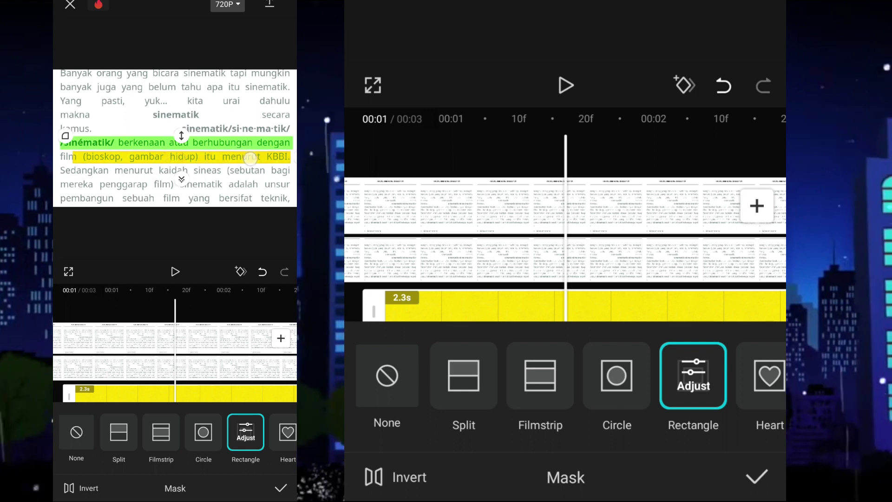
pyautogui.click(280, 488)
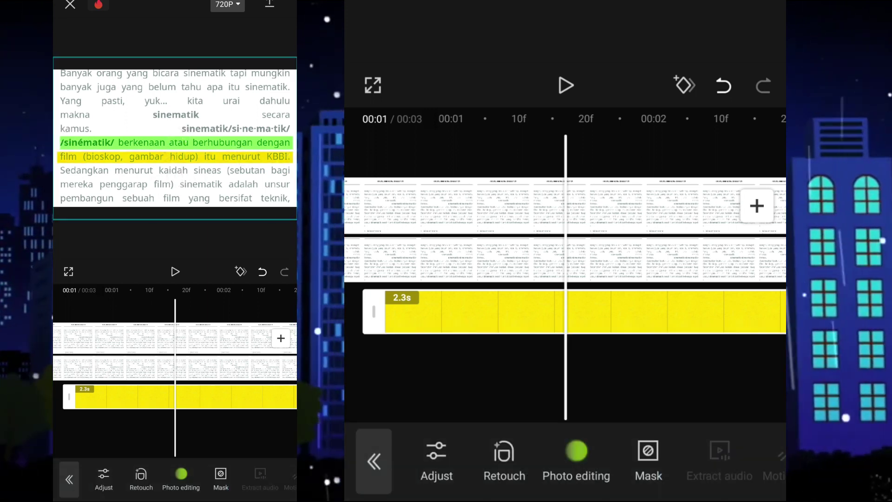
pyautogui.moveTo(204, 424); pyautogui.dragTo(253, 418)
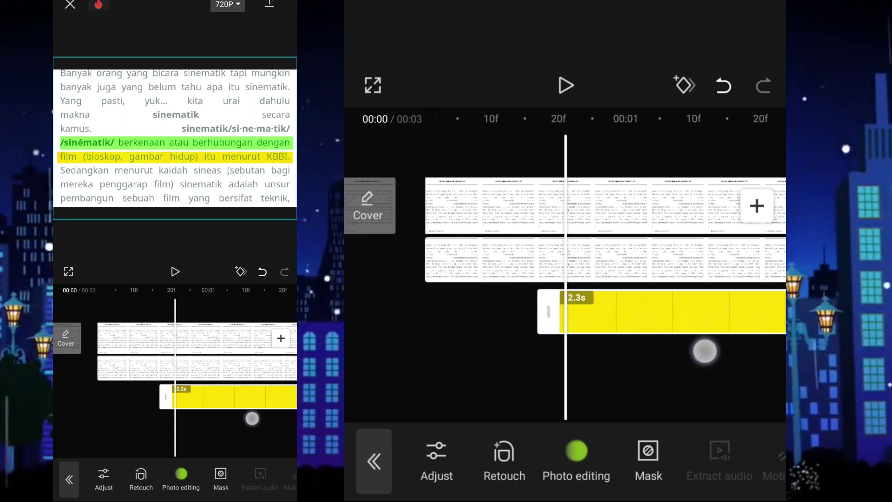
# - Keyframe the clip start with the yellow strip shrunk to the KBBI line's beginning
pyautogui.click(241, 271)
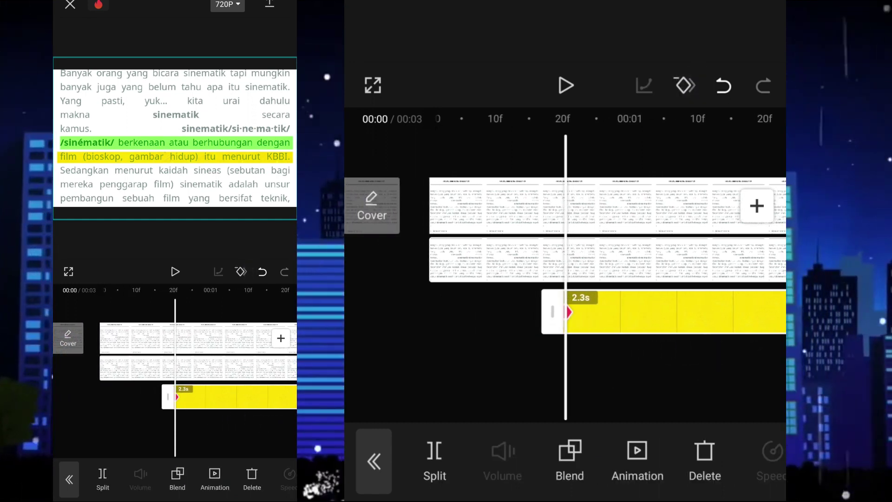
pyautogui.moveTo(674, 474); pyautogui.dragTo(528, 478)
pyautogui.moveTo(674, 462); pyautogui.dragTo(465, 464)
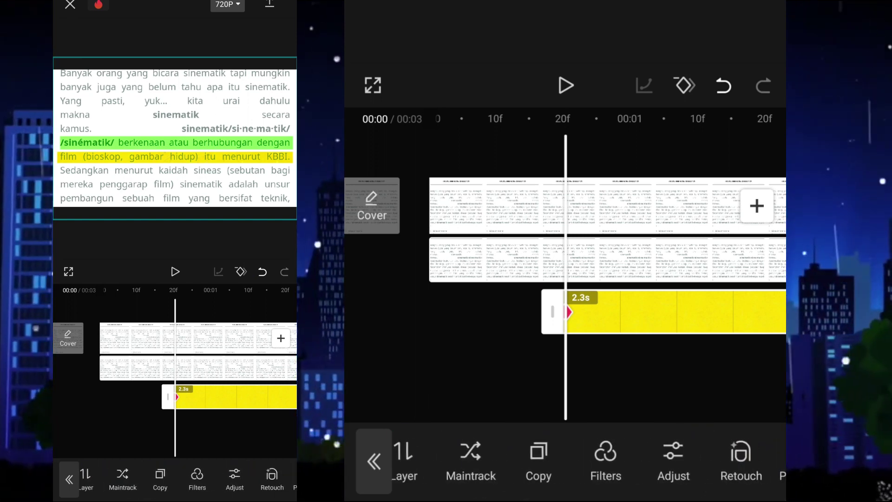
pyautogui.moveTo(662, 465); pyautogui.dragTo(529, 464)
pyautogui.moveTo(618, 462); pyautogui.dragTo(539, 462)
pyautogui.click(670, 458)
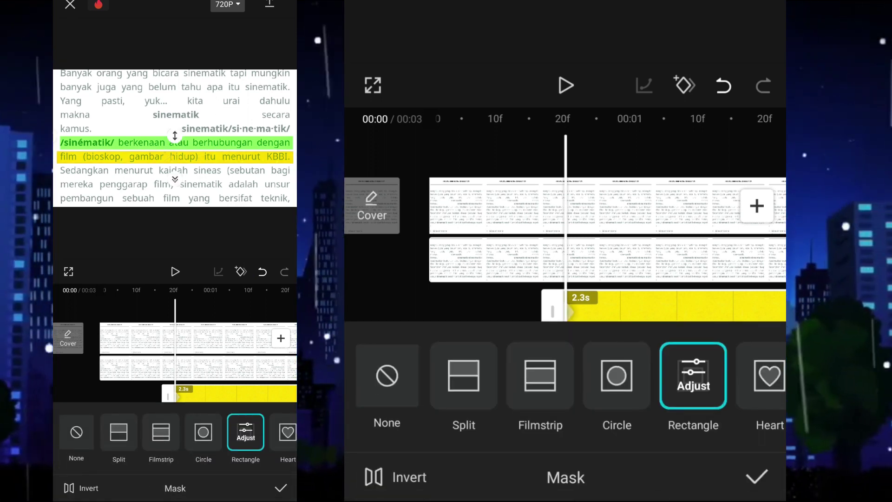
pyautogui.moveTo(175, 156); pyautogui.dragTo(155, 156)
pyautogui.click(240, 272)
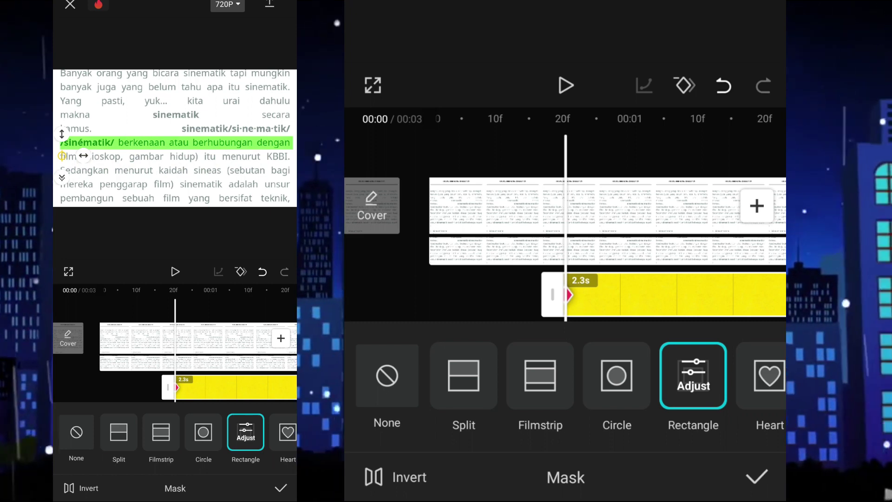
pyautogui.click(756, 476)
# - At one second, widen the yellow strip across the whole line, then play back
pyautogui.moveTo(708, 385); pyautogui.dragTo(613, 394)
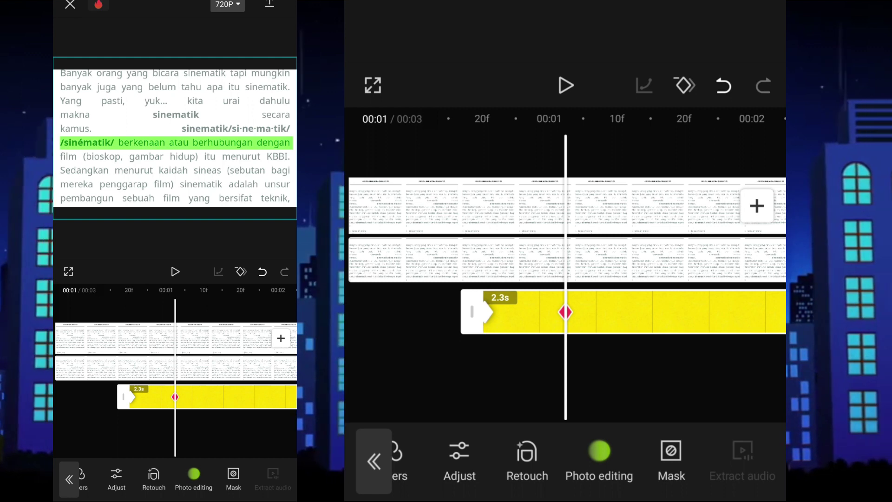
pyautogui.click(671, 458)
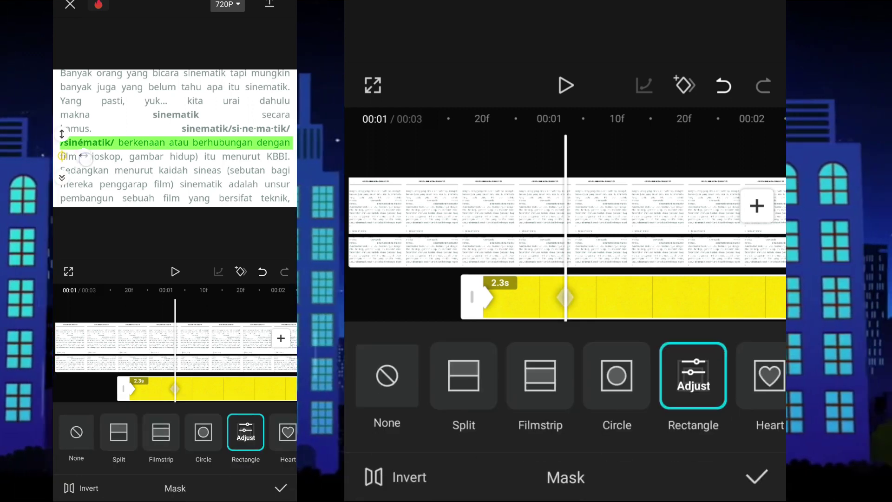
pyautogui.moveTo(85, 159); pyautogui.dragTo(275, 175)
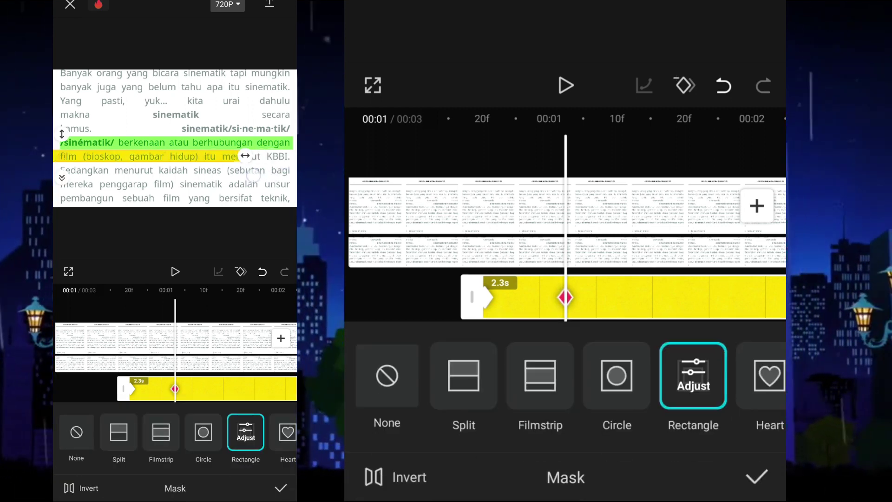
pyautogui.moveTo(151, 162); pyautogui.dragTo(239, 162)
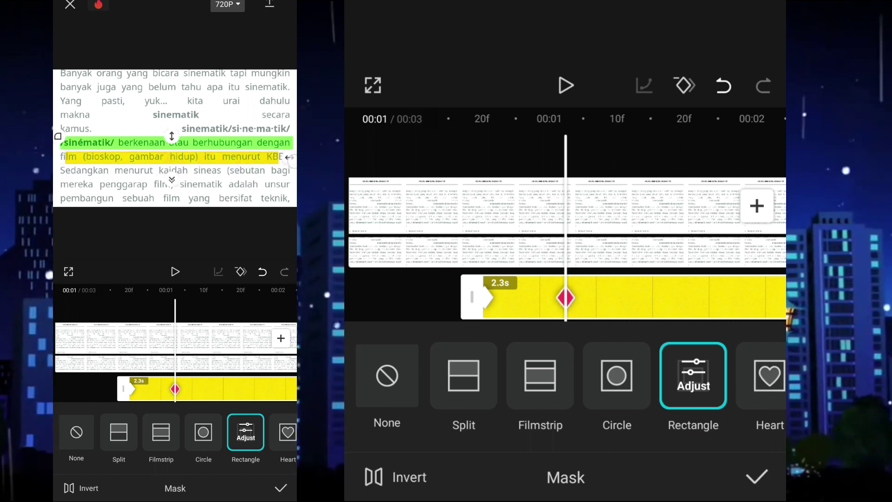
pyautogui.moveTo(238, 161); pyautogui.dragTo(226, 160)
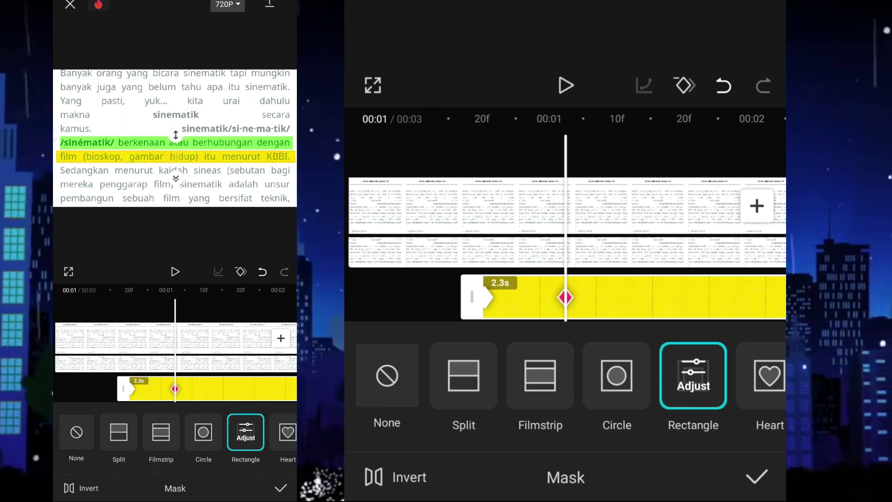
pyautogui.click(756, 476)
pyautogui.moveTo(611, 358); pyautogui.dragTo(720, 348)
pyautogui.click(565, 85)
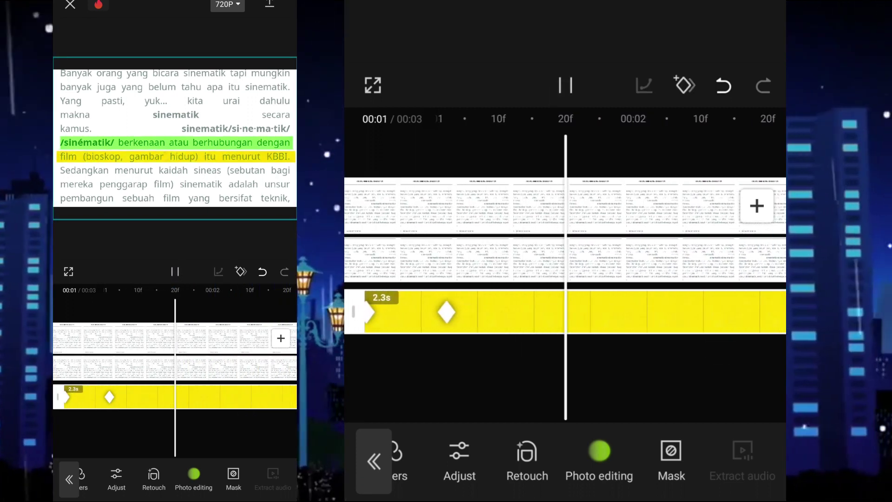
# - Search sound effects for 'penci' and add the ruler-and-pencil drawing sound
pyautogui.moveTo(619, 373); pyautogui.dragTo(760, 373)
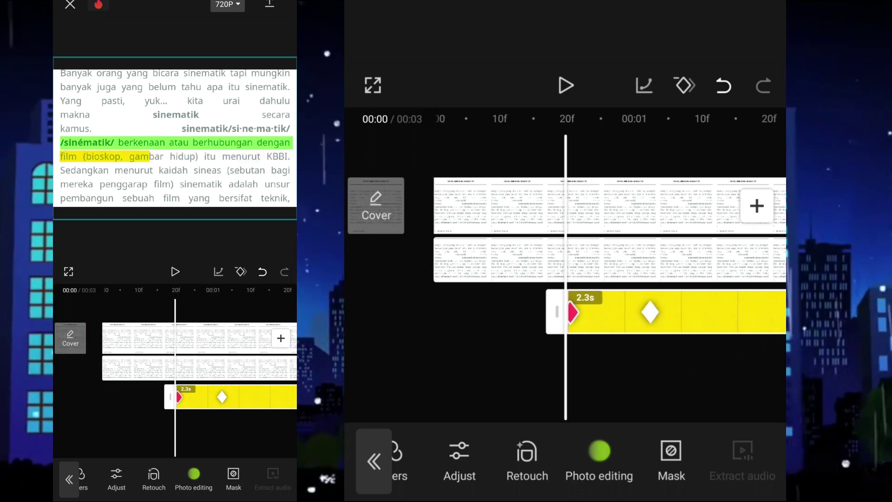
pyautogui.click(374, 462)
pyautogui.moveTo(633, 379); pyautogui.dragTo(691, 368)
pyautogui.click(372, 458)
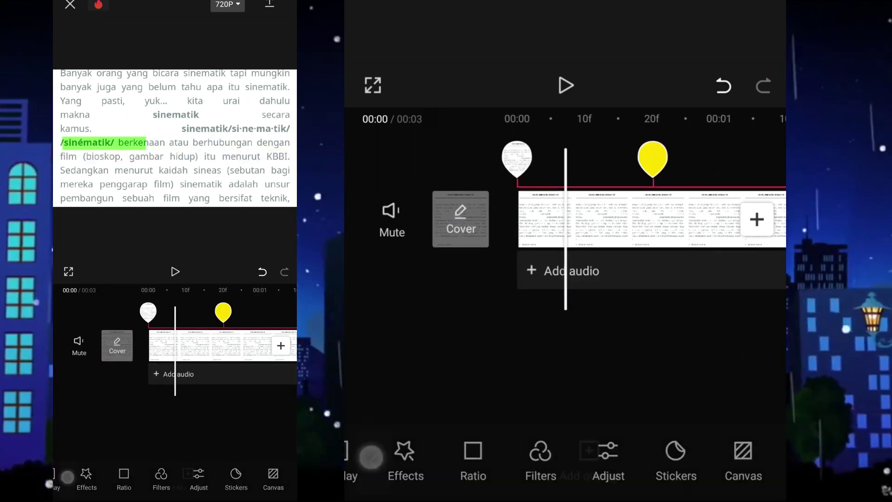
pyautogui.moveTo(594, 378); pyautogui.dragTo(712, 356)
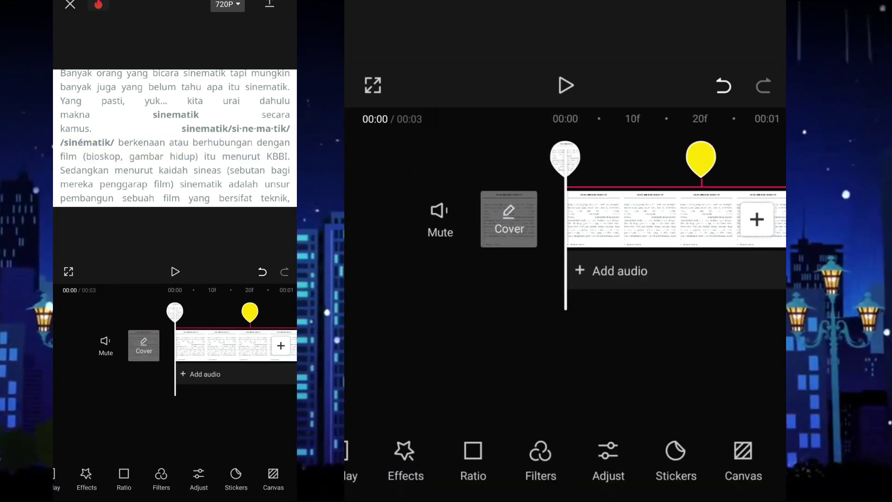
pyautogui.click(593, 277)
pyautogui.click(588, 457)
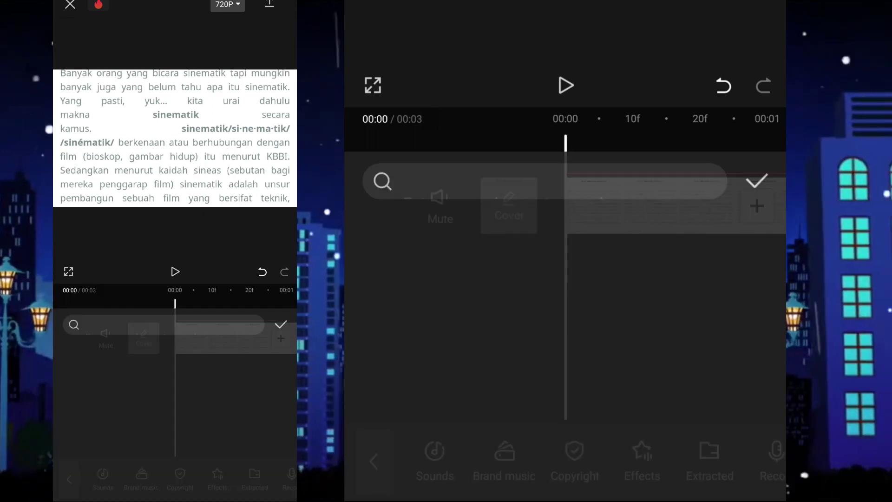
pyautogui.click(622, 131)
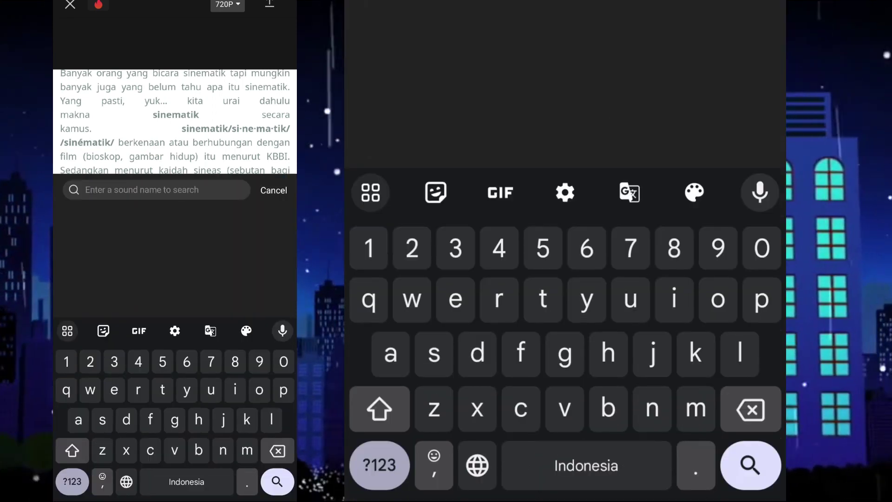
pyautogui.write('penc')
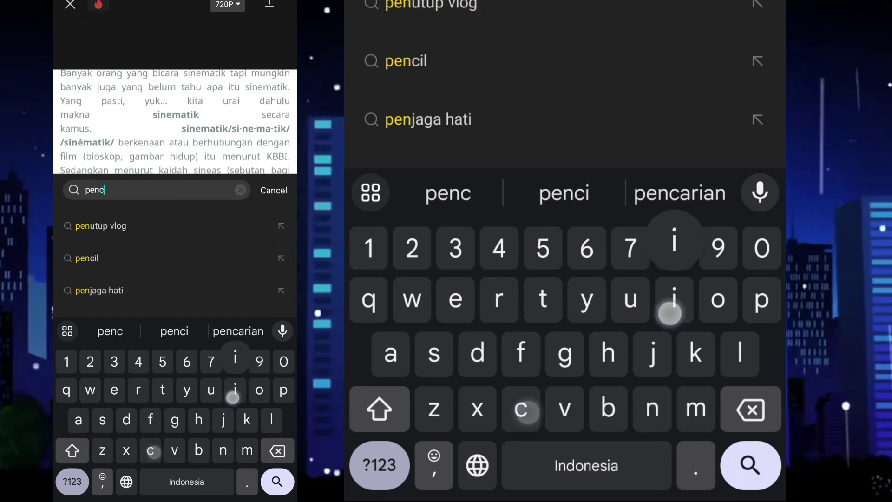
pyautogui.write('i')
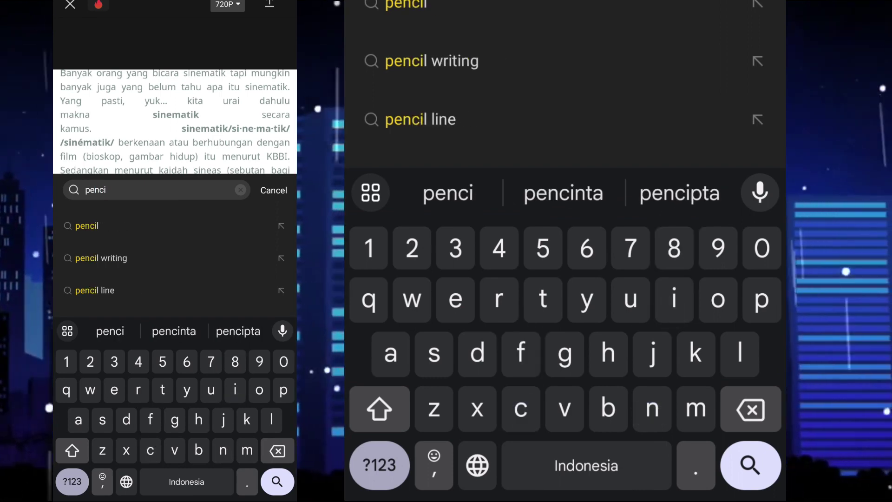
pyautogui.click(420, 119)
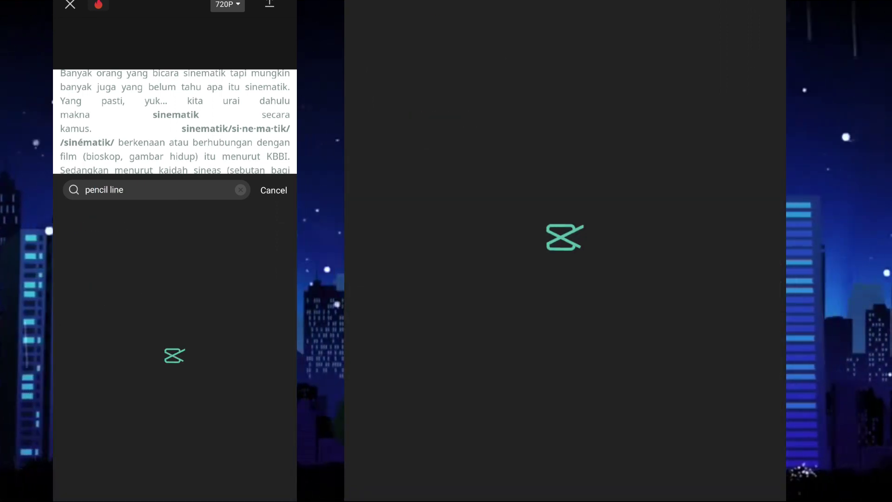
pyautogui.click(273, 223)
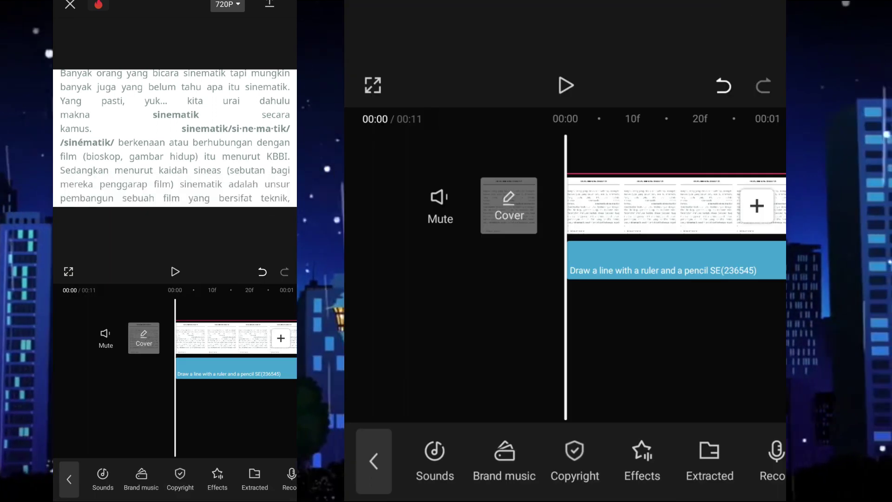
# - Split the pencil sound where the green highlight ends and delete the remainder
pyautogui.moveTo(704, 338)
pyautogui.mouseDown()
pyautogui.moveTo(650, 343)
pyautogui.moveTo(686, 325)
pyautogui.mouseUp()
pyautogui.click(650, 204)
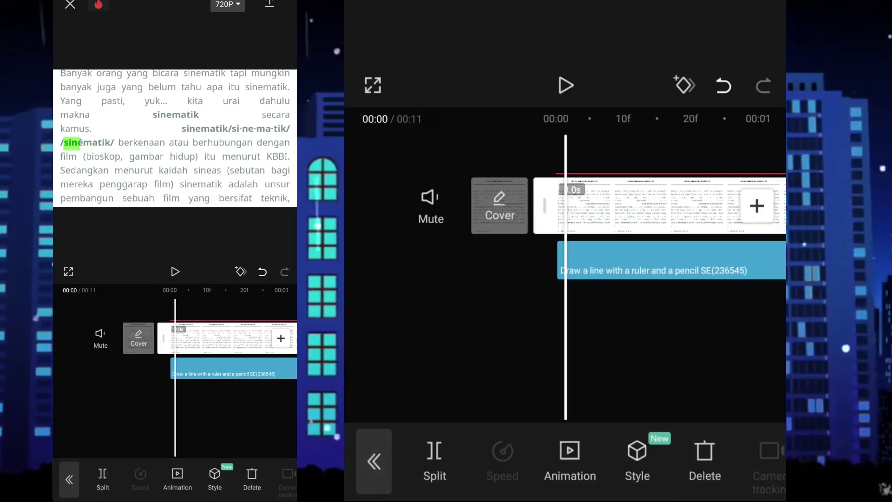
pyautogui.click(659, 332)
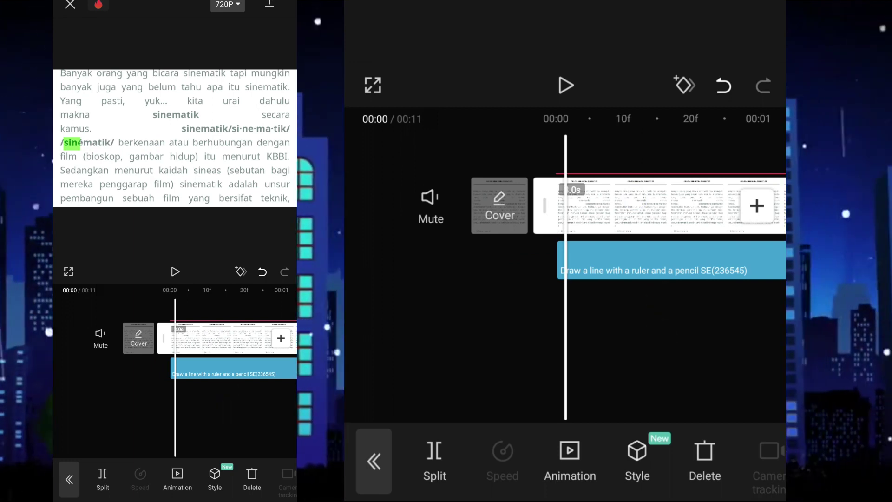
pyautogui.click(373, 461)
pyautogui.moveTo(670, 335); pyautogui.dragTo(571, 342)
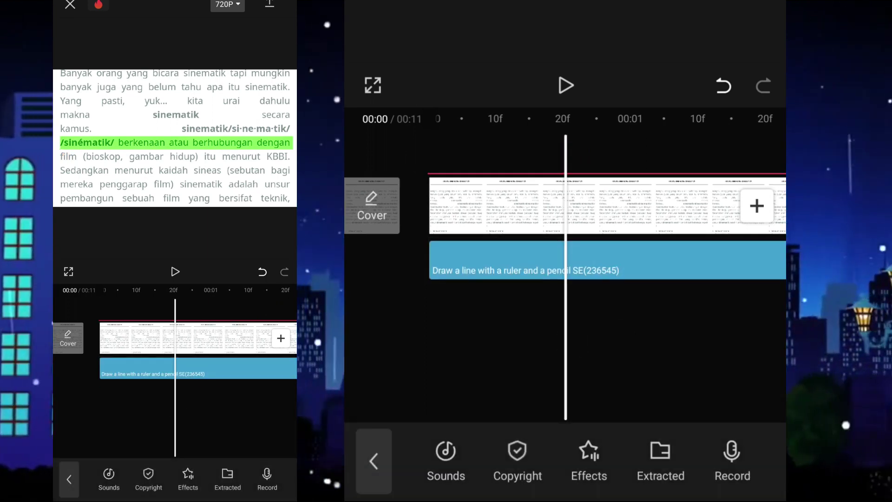
pyautogui.click(645, 260)
pyautogui.click(434, 458)
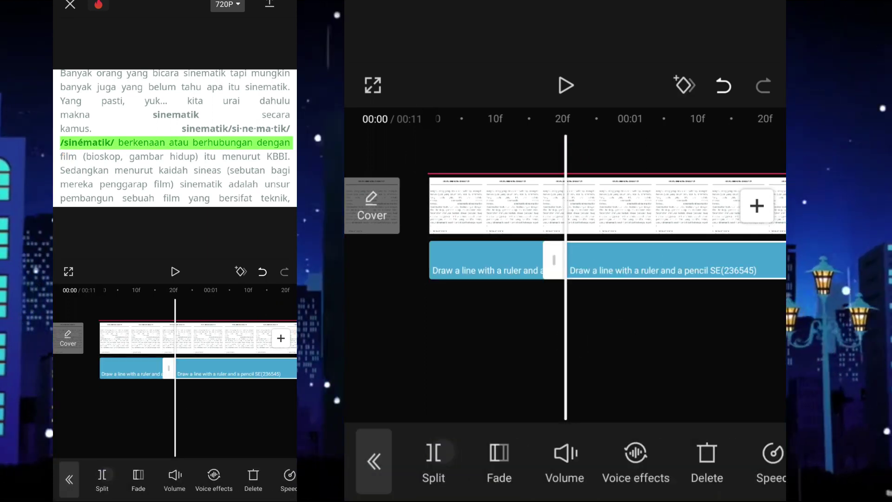
pyautogui.click(707, 460)
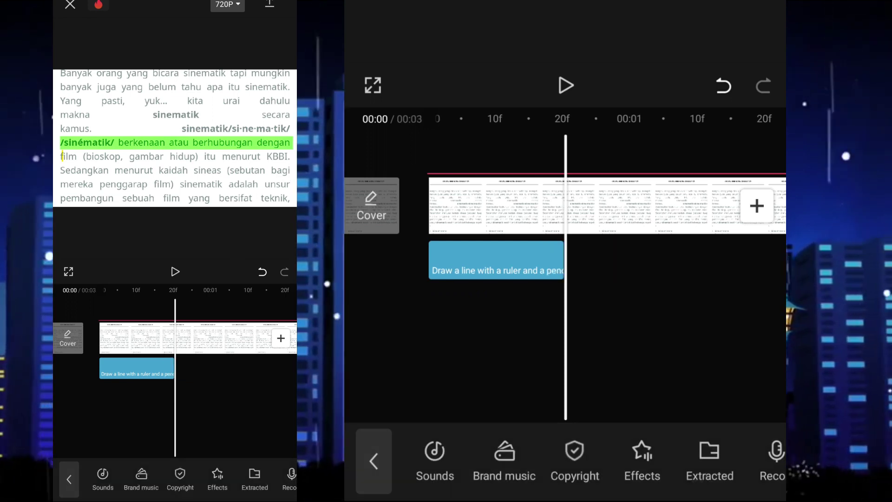
# - Duplicate the shortened pencil sound so a copy follows it
pyautogui.click(533, 260)
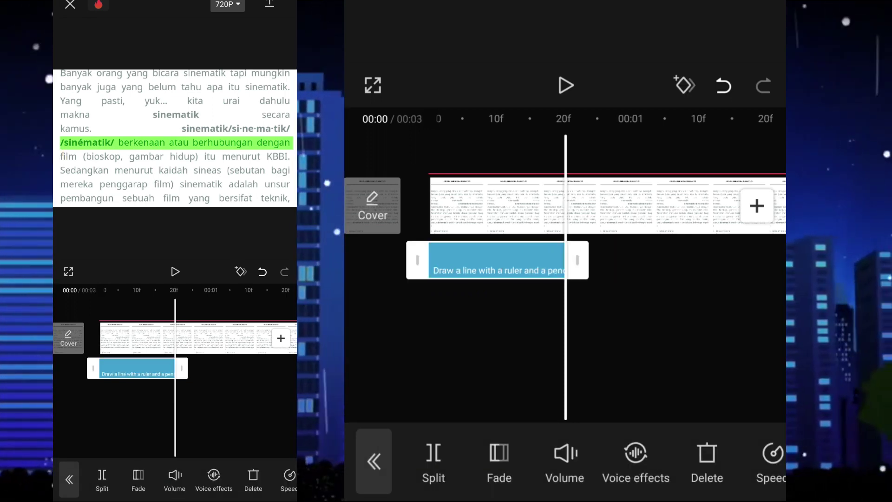
pyautogui.moveTo(689, 463); pyautogui.dragTo(511, 464)
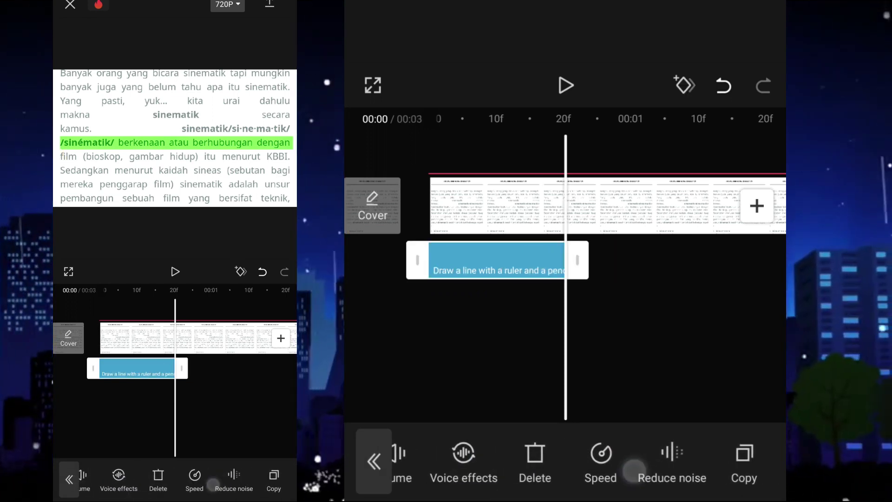
pyautogui.click(762, 453)
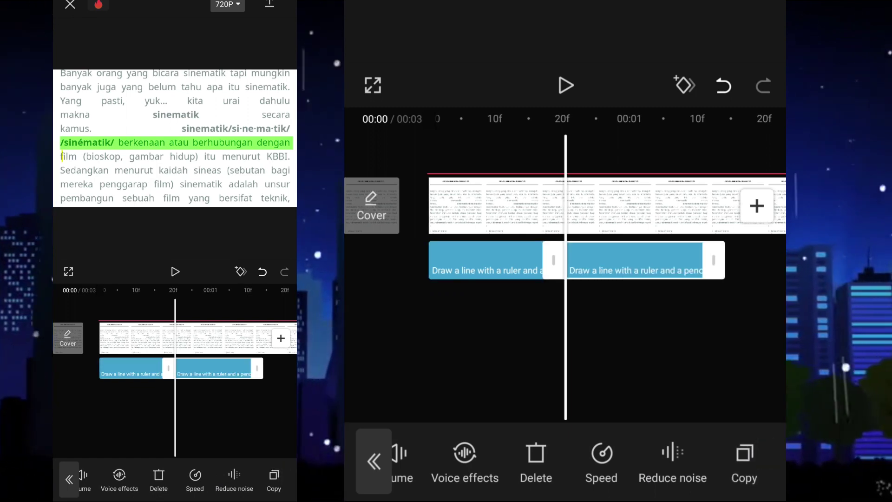
pyautogui.click(707, 346)
pyautogui.moveTo(616, 346); pyautogui.dragTo(734, 342)
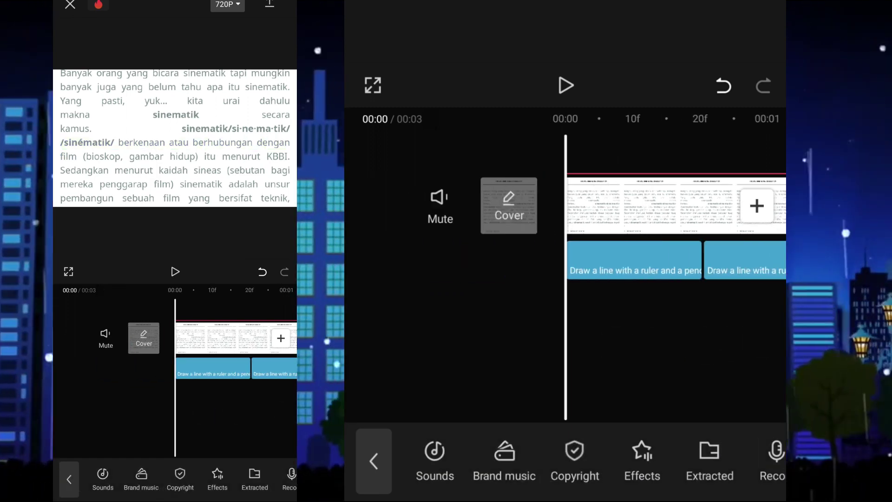
# - Play back the yellow overlay's highlight timing, then return to the main toolbar
pyautogui.click(374, 461)
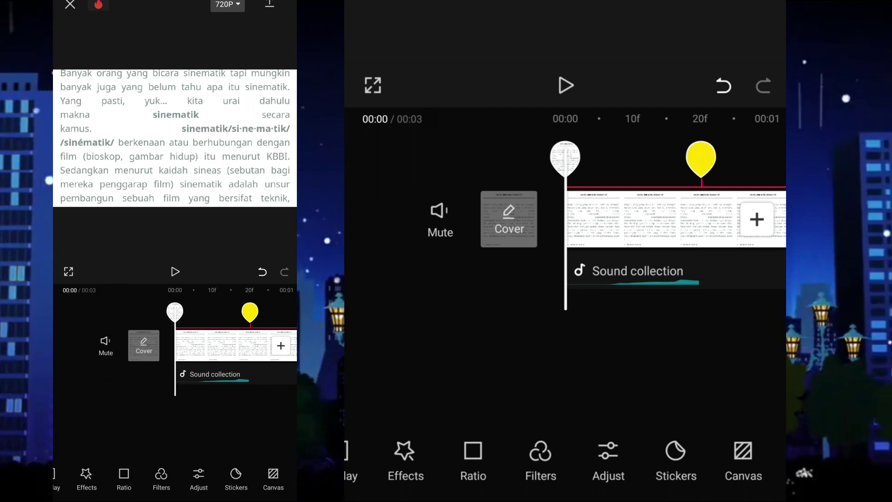
pyautogui.click(50, 491)
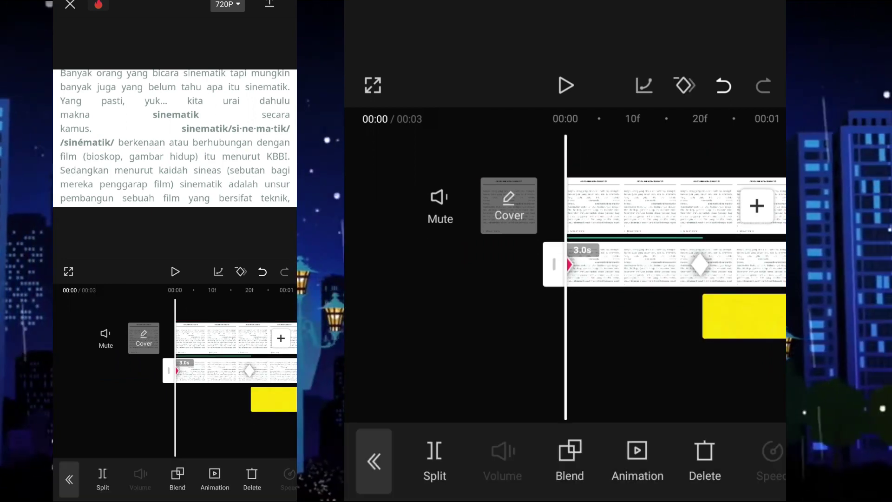
pyautogui.click(566, 85)
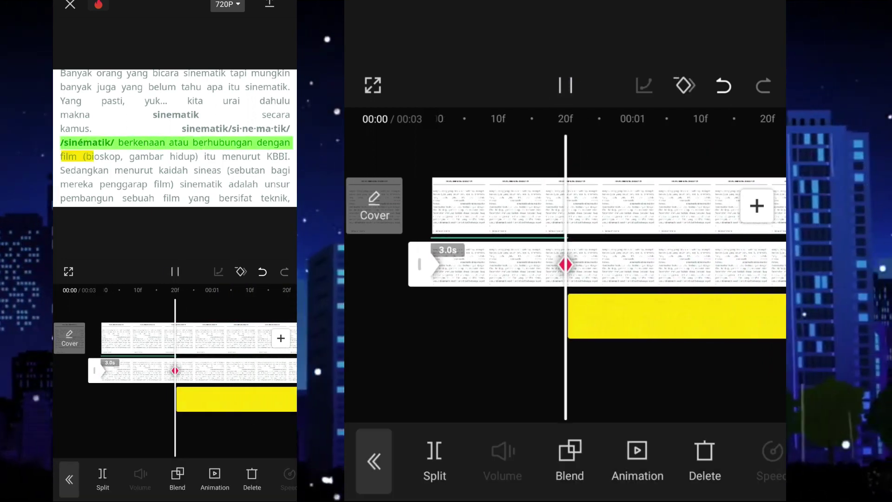
pyautogui.moveTo(581, 371)
pyautogui.mouseDown()
pyautogui.moveTo(725, 348)
pyautogui.moveTo(609, 367)
pyautogui.mouseUp()
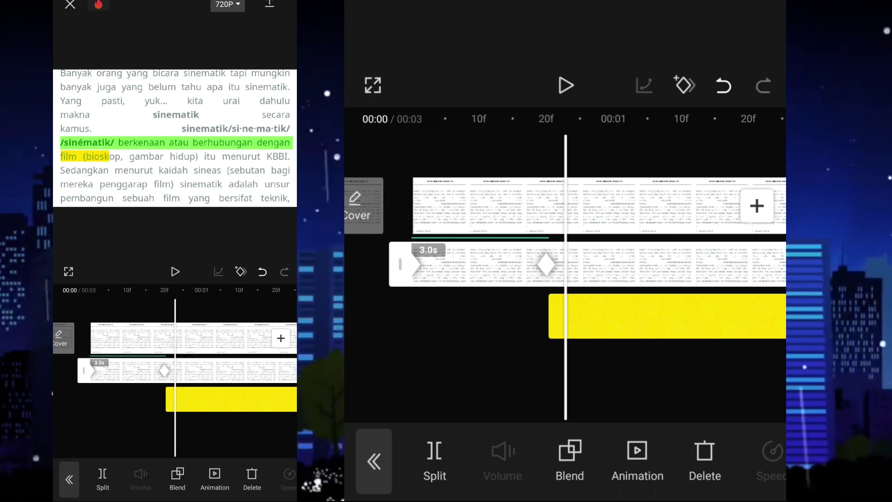
pyautogui.click(373, 461)
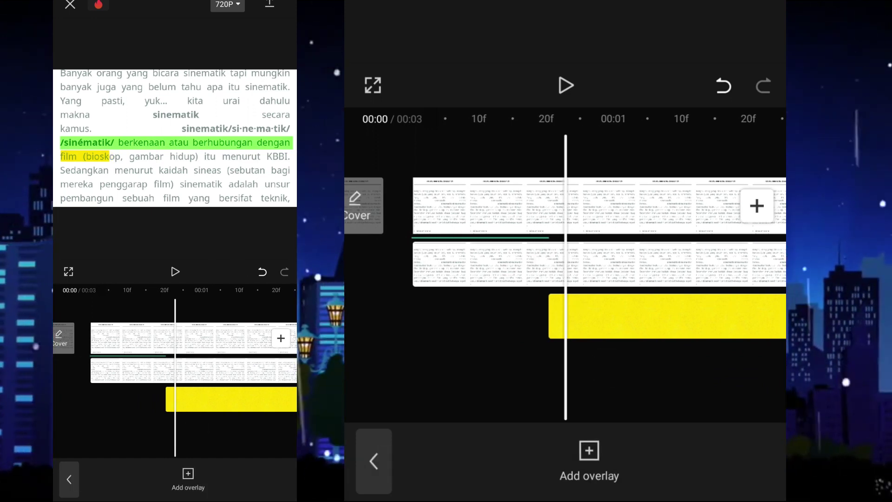
pyautogui.click(376, 446)
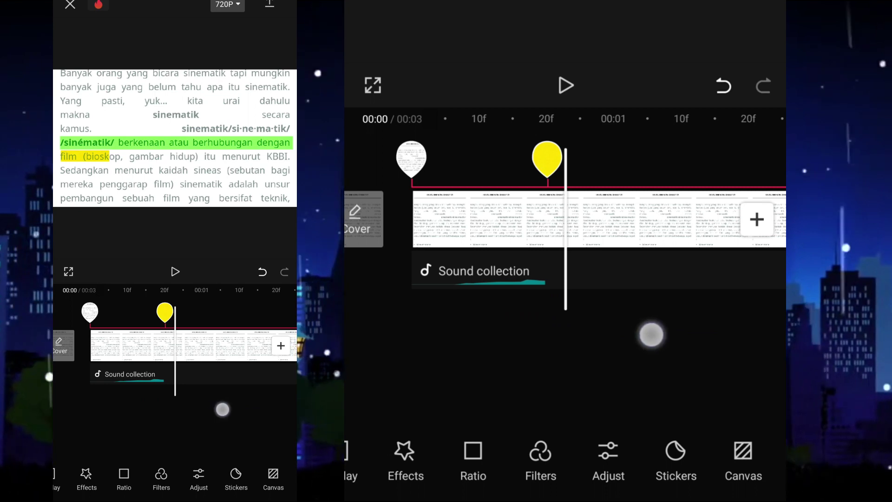
# - Move the second pencil sound to the yellow highlight's start and extend the first to meet it
pyautogui.moveTo(652, 334); pyautogui.dragTo(656, 335)
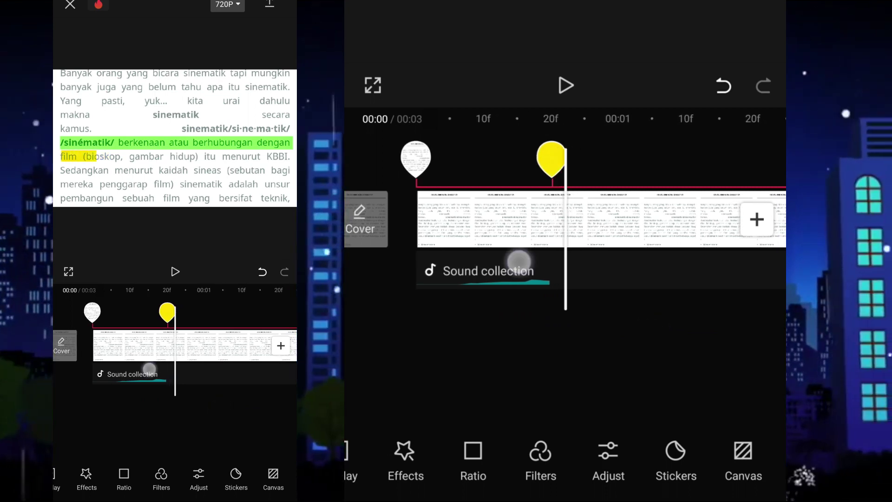
pyautogui.click(519, 261)
pyautogui.click(639, 269)
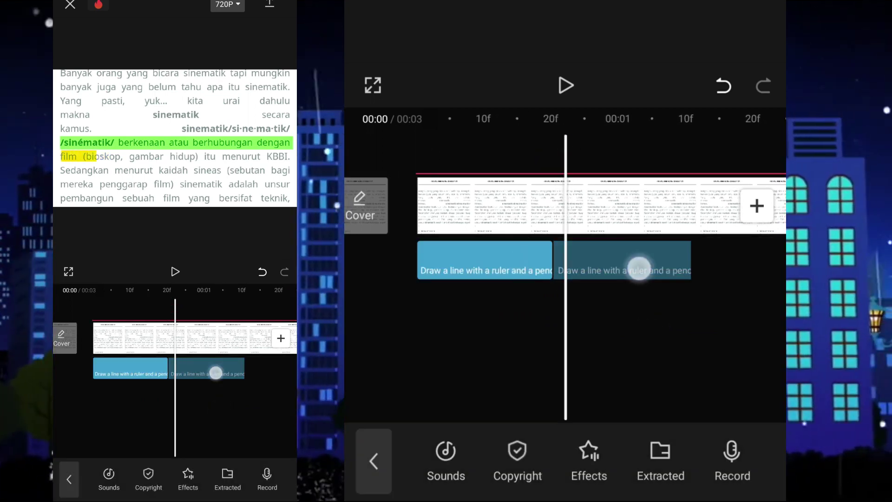
pyautogui.moveTo(639, 269); pyautogui.dragTo(659, 269)
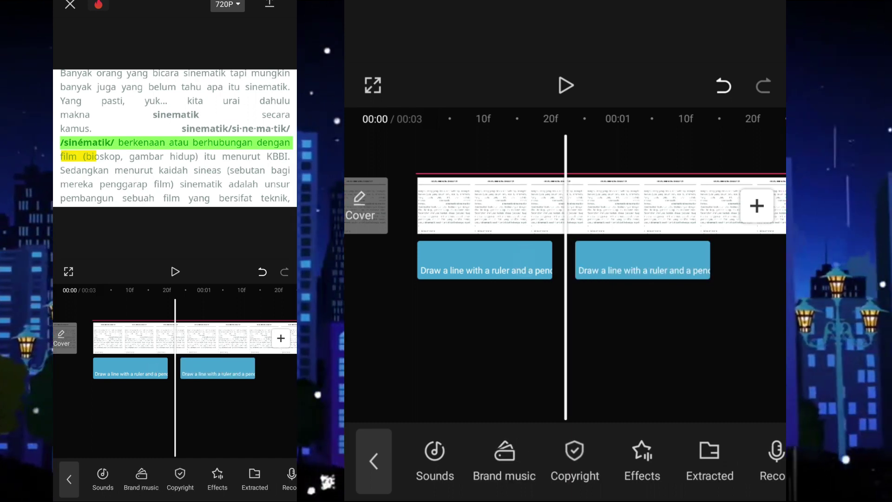
pyautogui.click(485, 270)
pyautogui.moveTo(582, 269); pyautogui.dragTo(606, 276)
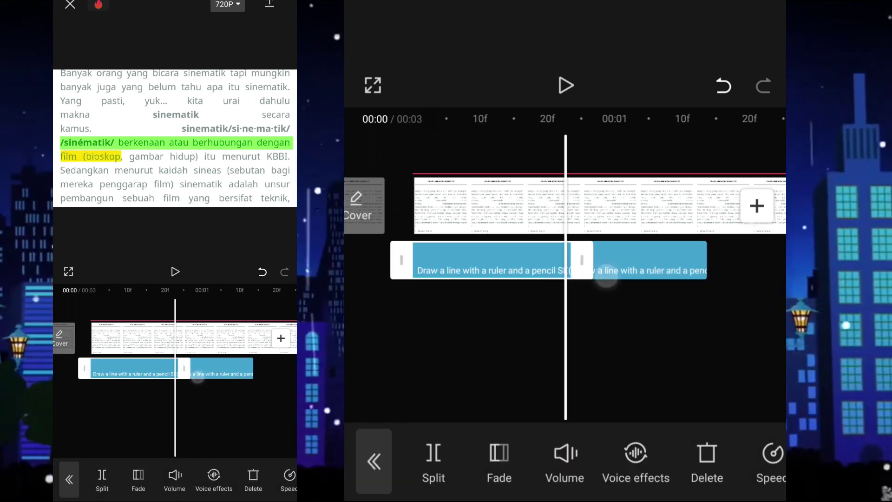
pyautogui.click(647, 342)
pyautogui.moveTo(621, 329); pyautogui.dragTo(777, 302)
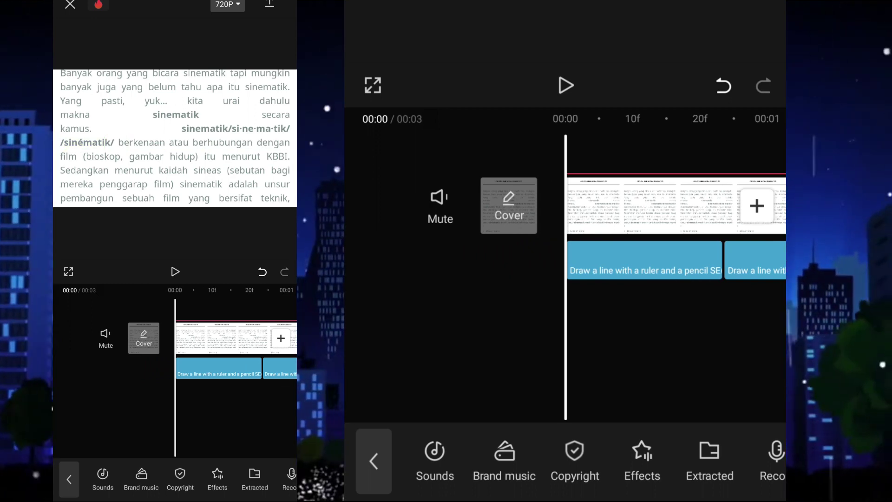
pyautogui.click(227, 4)
# - Export the highlight video at 1080P and 60 fps and save it to the device
pyautogui.moveTo(120, 129); pyautogui.dragTo(277, 129)
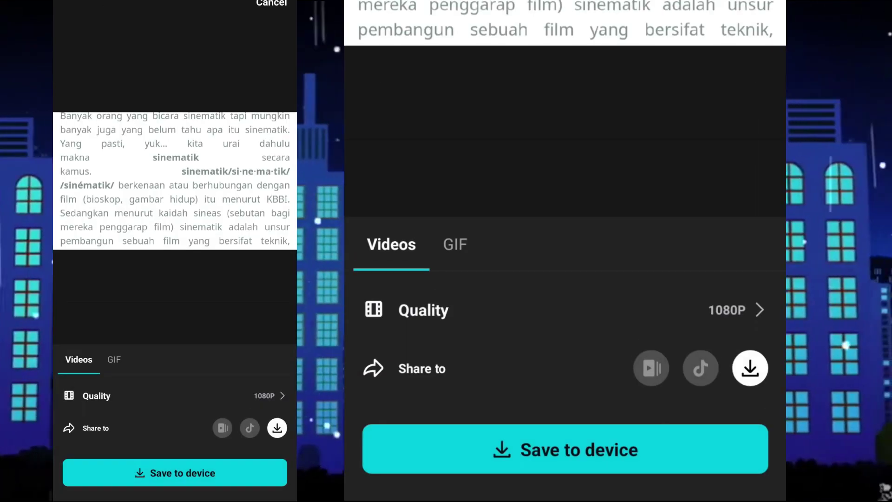
pyautogui.click(635, 452)
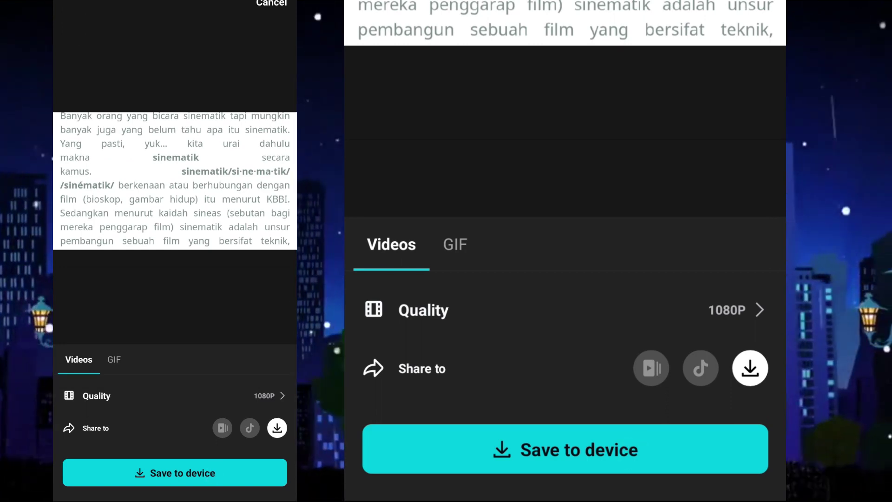